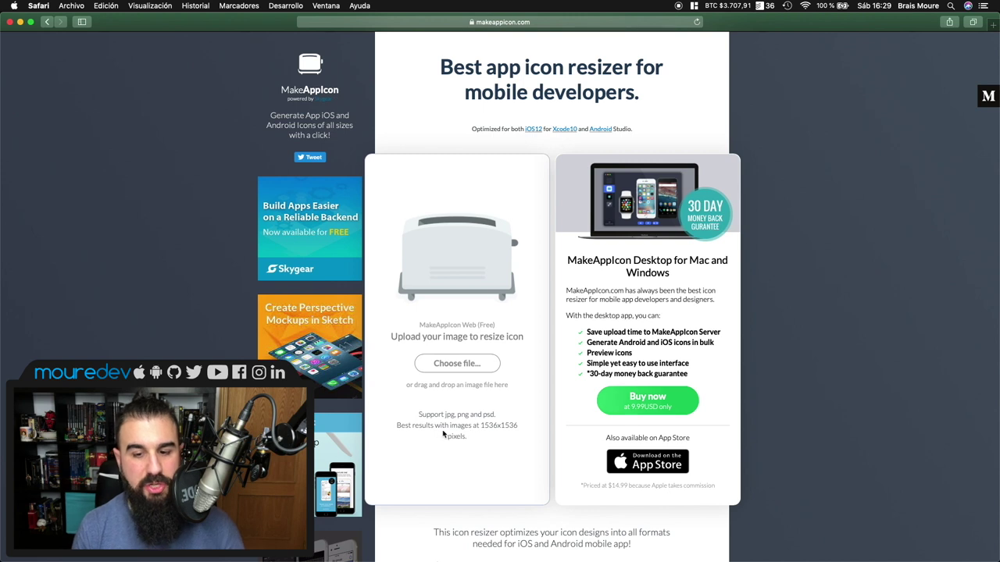
Note the recommended 1536x1536 image size, then bring up logo_min_background.jpg in Preview
{"action": "double_click", "coordinate": [484, 426]}
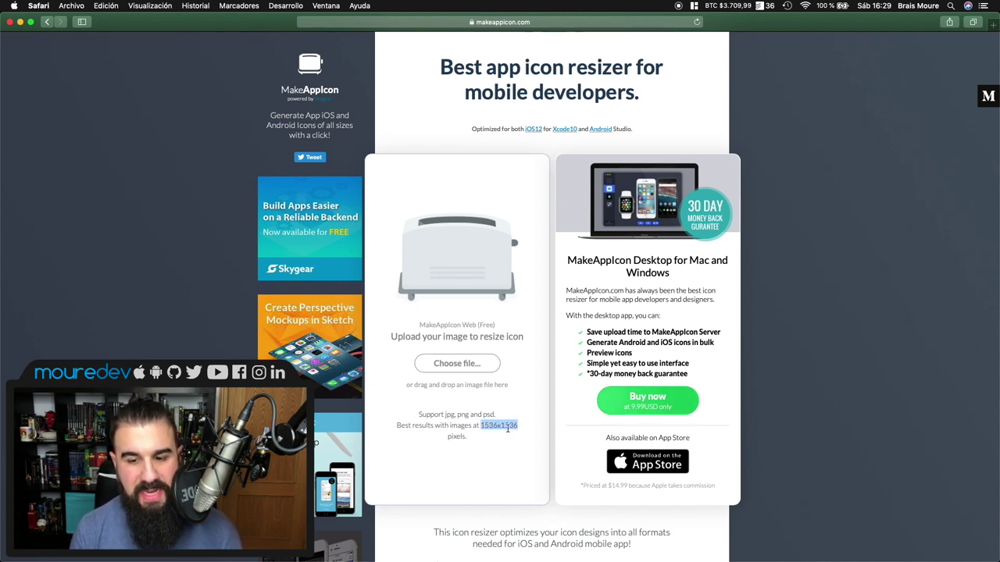
{"action": "left_click", "coordinate": [517, 439]}
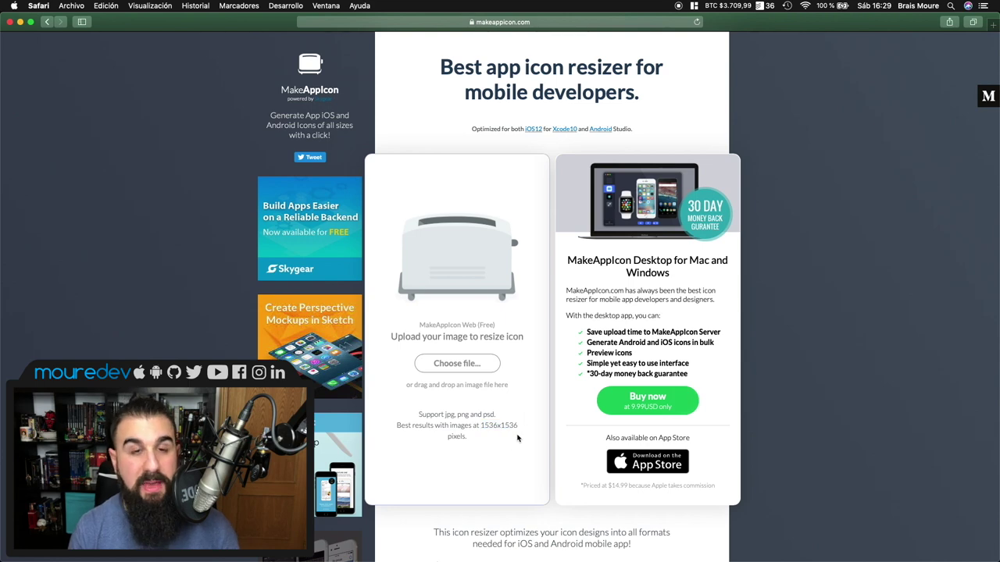
{"action": "key", "text": "super+Tab"}
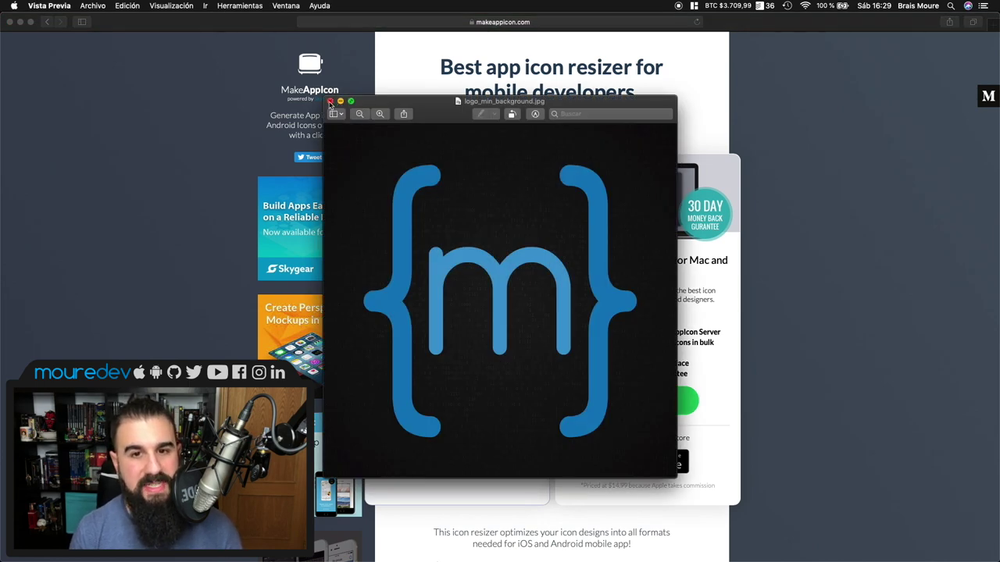
Close the Preview window showing logo_min_background.jpg
{"action": "left_click", "coordinate": [330, 102]}
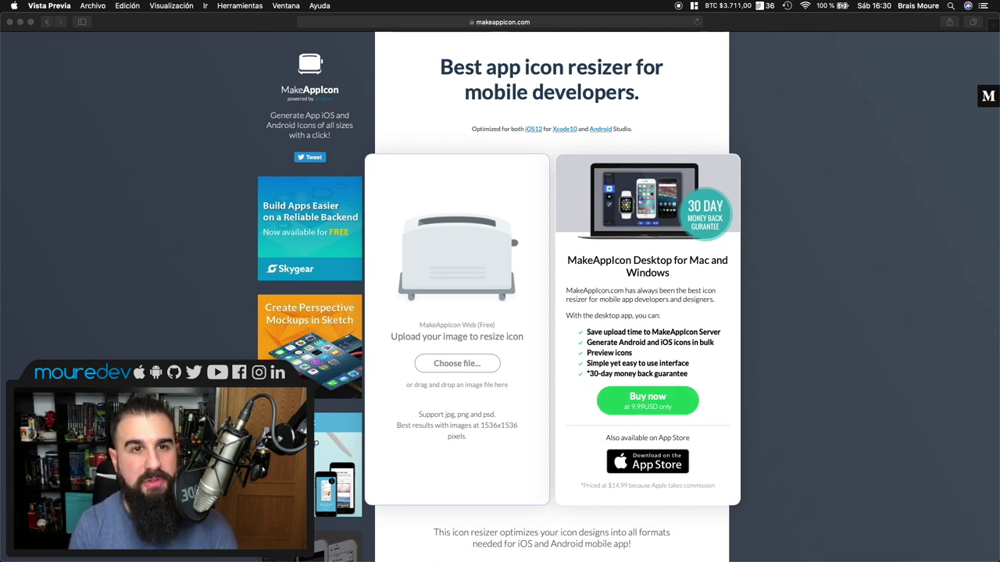
Drop logo_min_background.jpg onto the upload area and enter the app name
{"action": "mouse_move", "coordinate": [852, 425]}
{"action": "left_mouse_down"}
{"action": "mouse_move", "coordinate": [828, 350]}
{"action": "mouse_move", "coordinate": [415, 259]}
{"action": "left_mouse_up"}
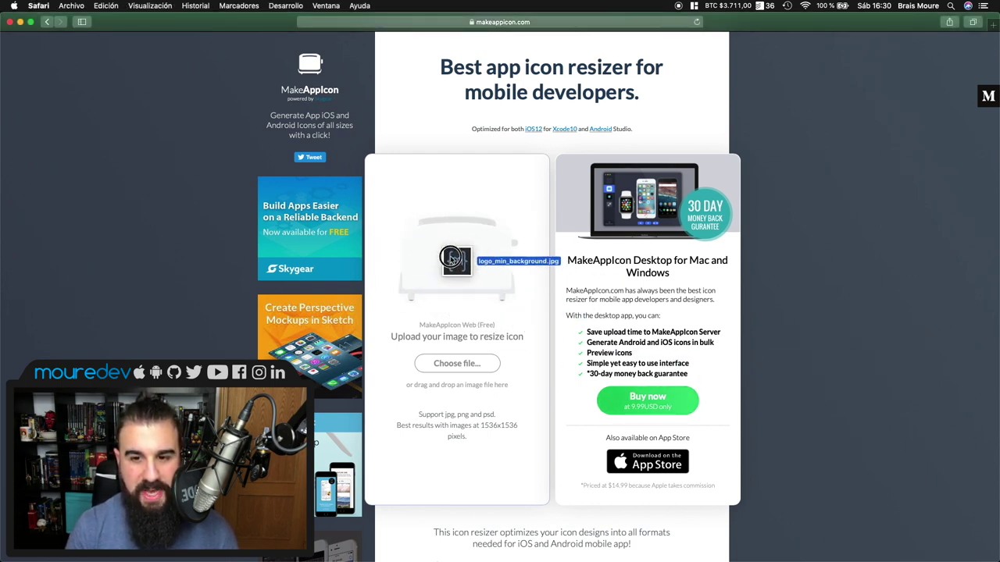
{"action": "left_click_drag", "start_coordinate": [415, 259], "coordinate": [450, 260]}
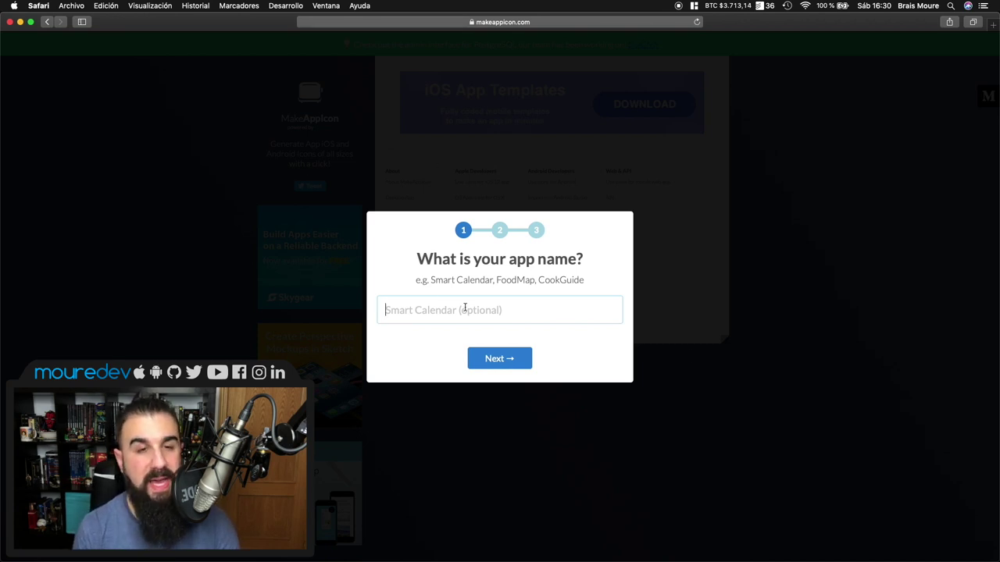
{"action": "type", "text": "MoureDev"}
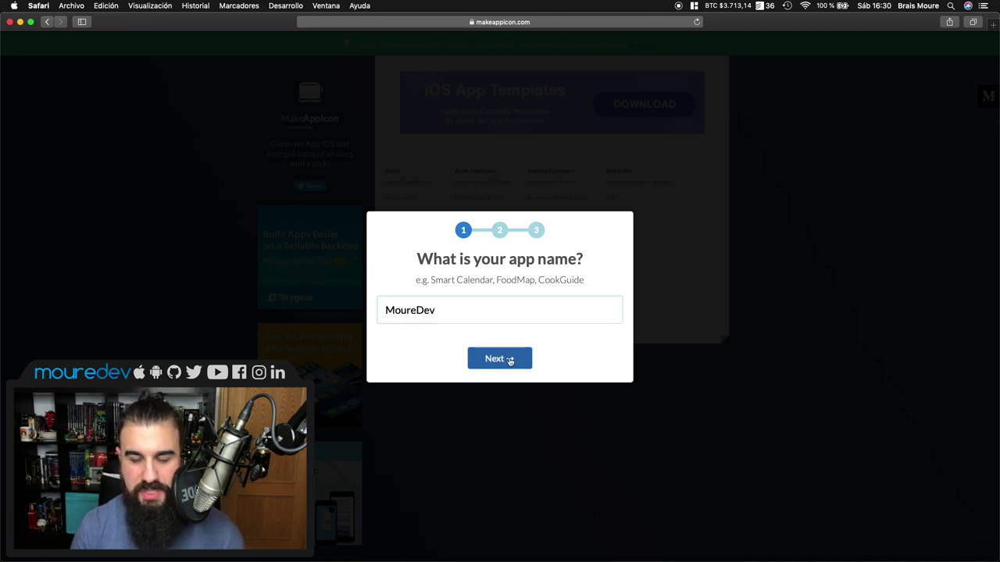
Continue past the name, category and keywords steps to start icon generation
{"action": "left_click", "coordinate": [509, 360]}
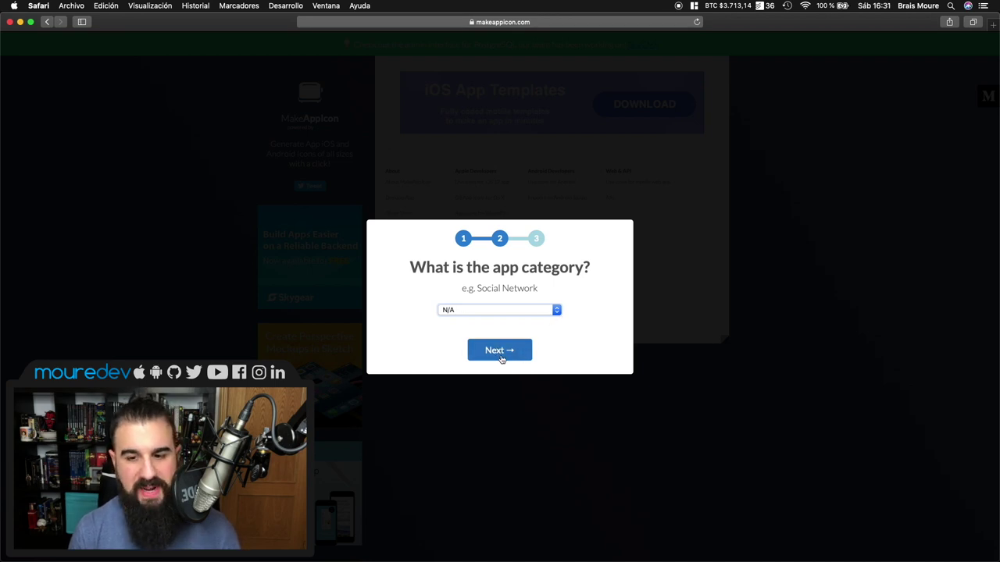
{"action": "left_click", "coordinate": [502, 359]}
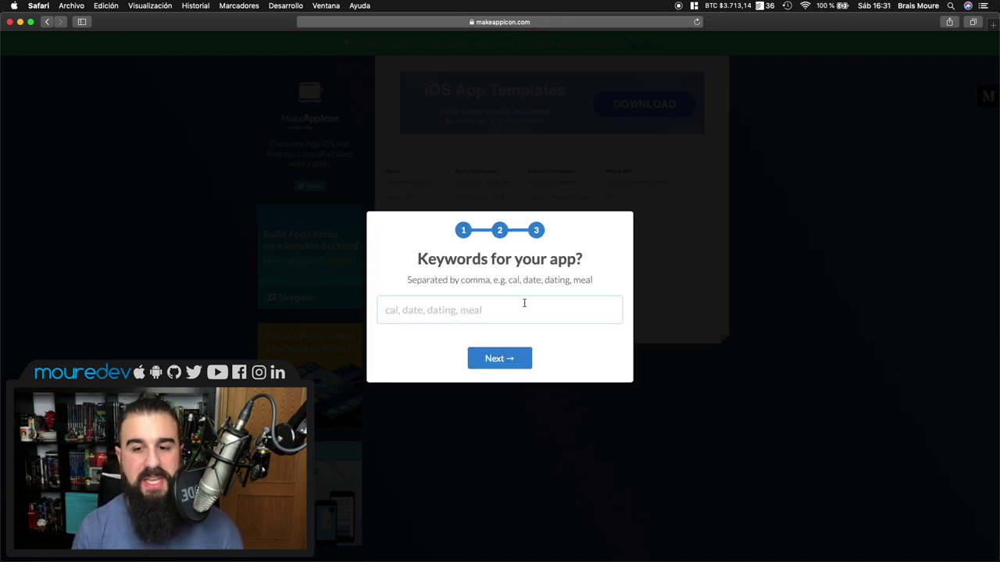
{"action": "left_click", "coordinate": [508, 358]}
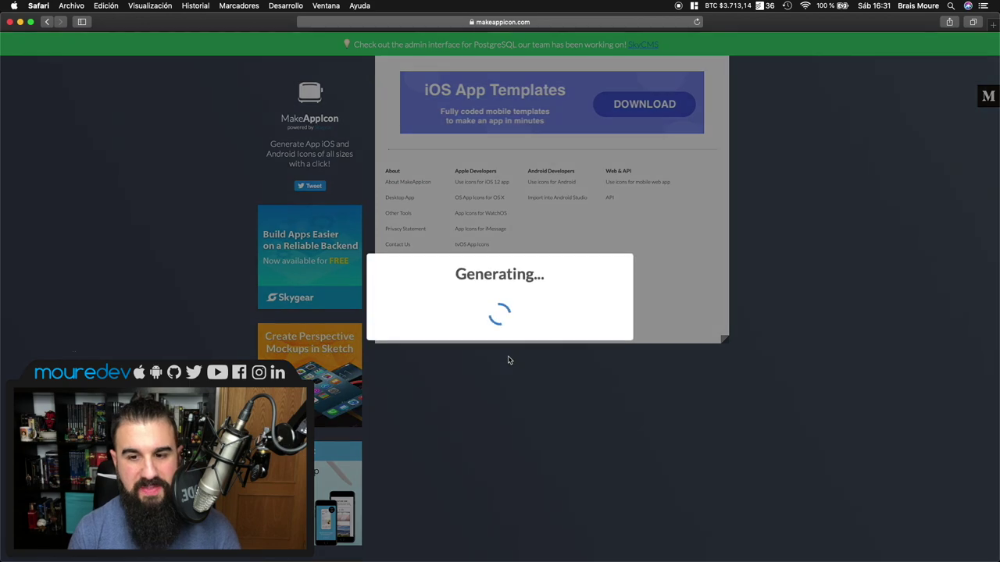
Scroll the results page and preview the generated Android icon sizes
{"action": "scroll", "coordinate": [605, 324], "scroll_direction": "down", "scroll_amount": 3}
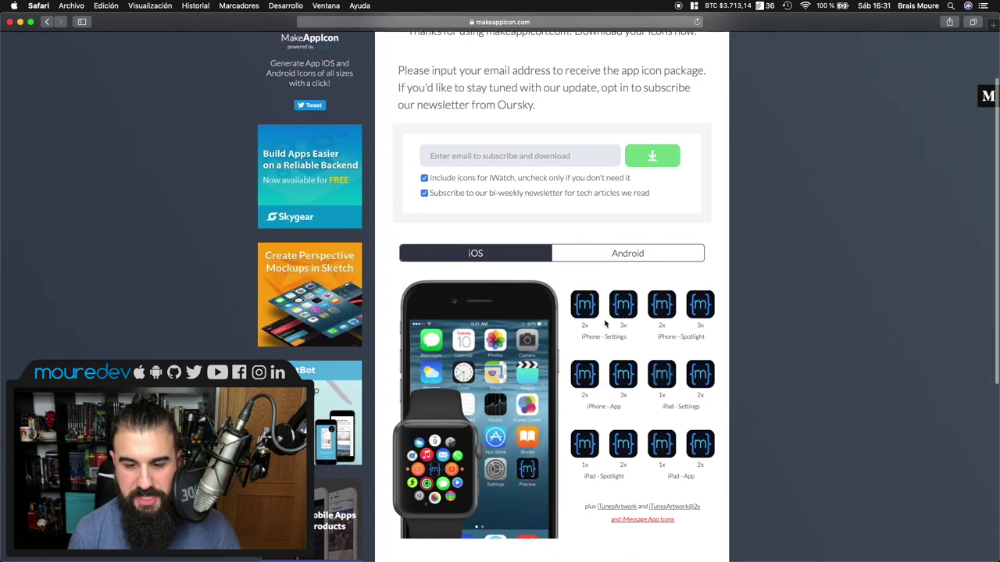
{"action": "scroll", "coordinate": [599, 319], "scroll_direction": "down", "scroll_amount": 1}
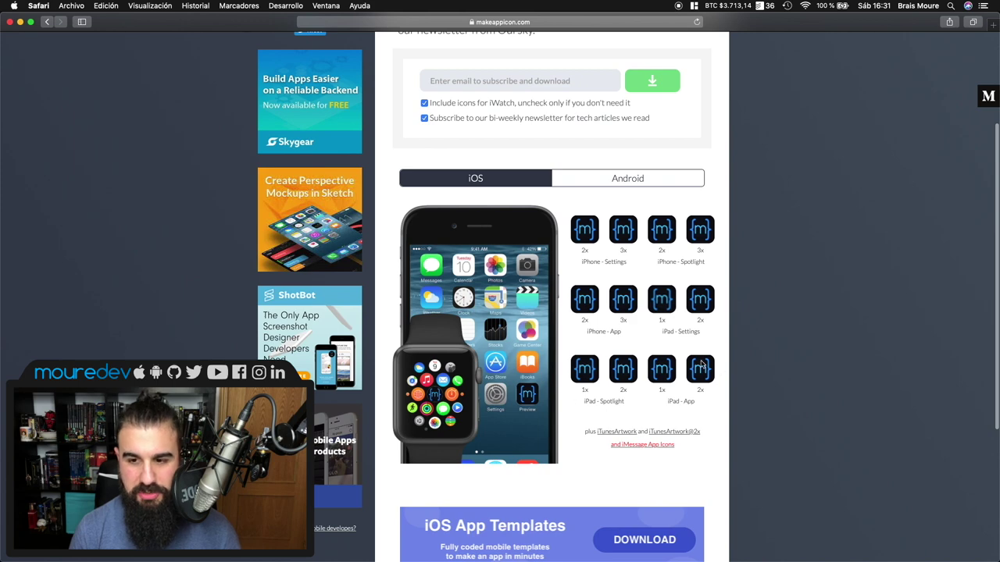
{"action": "left_click", "coordinate": [624, 179]}
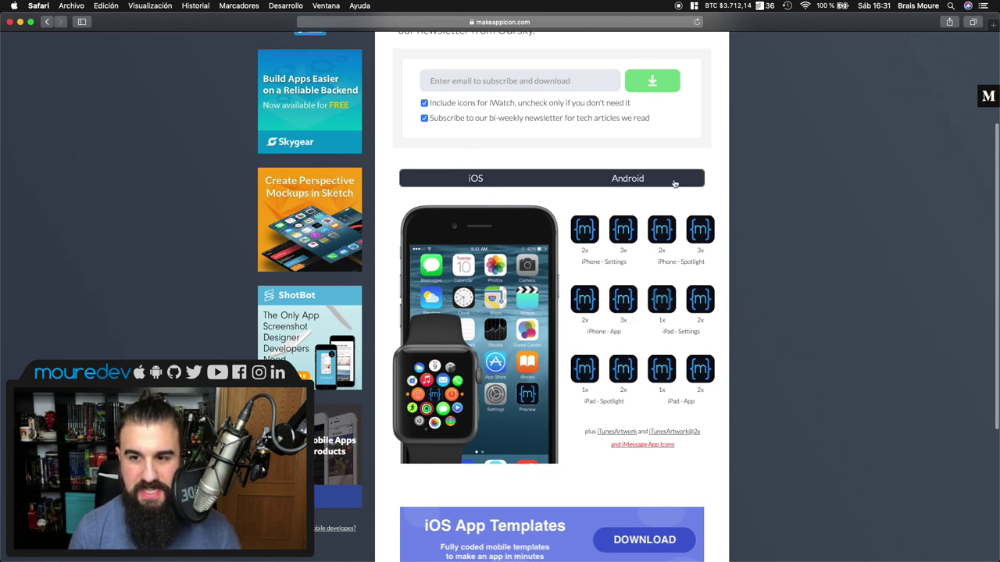
{"action": "scroll", "coordinate": [700, 273], "scroll_direction": "up", "scroll_amount": 3}
{"action": "scroll", "coordinate": [701, 273], "scroll_direction": "down", "scroll_amount": 2}
{"action": "scroll", "coordinate": [701, 271], "scroll_direction": "down", "scroll_amount": 3}
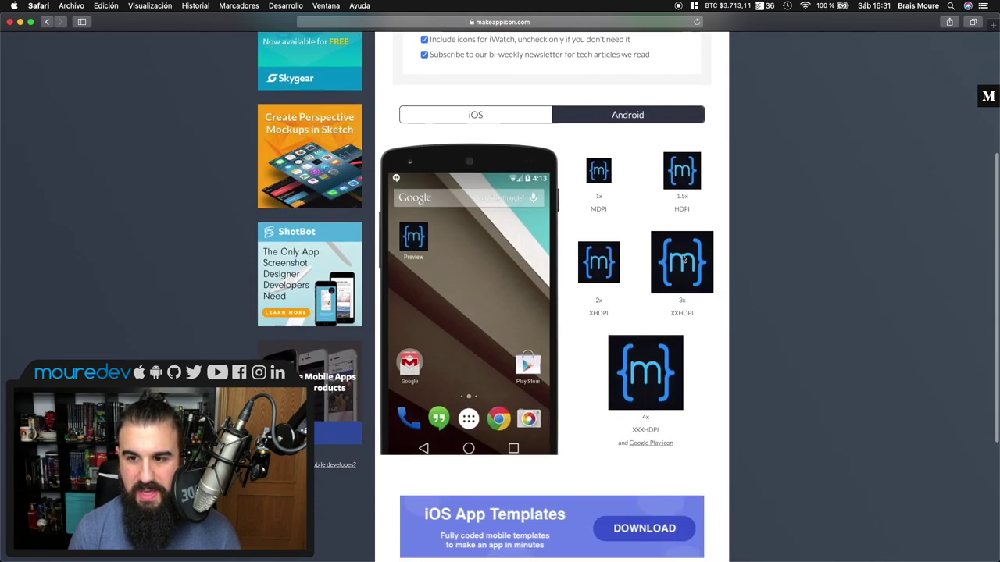
Return to the iOS icon previews and scroll through them
{"action": "left_click", "coordinate": [476, 112]}
{"action": "scroll", "coordinate": [485, 156], "scroll_direction": "up", "scroll_amount": 5}
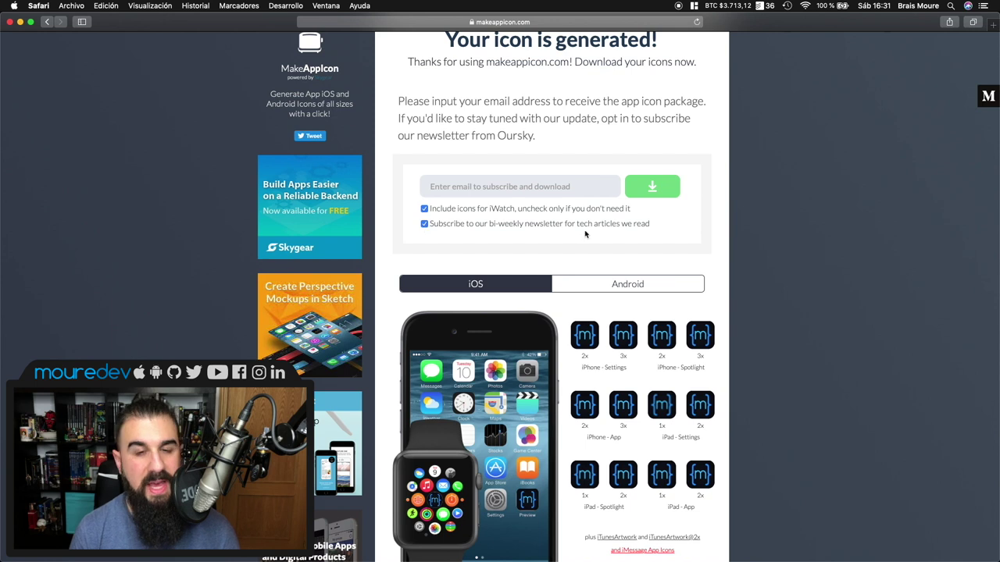
{"action": "scroll", "coordinate": [520, 236], "scroll_direction": "up", "scroll_amount": 1}
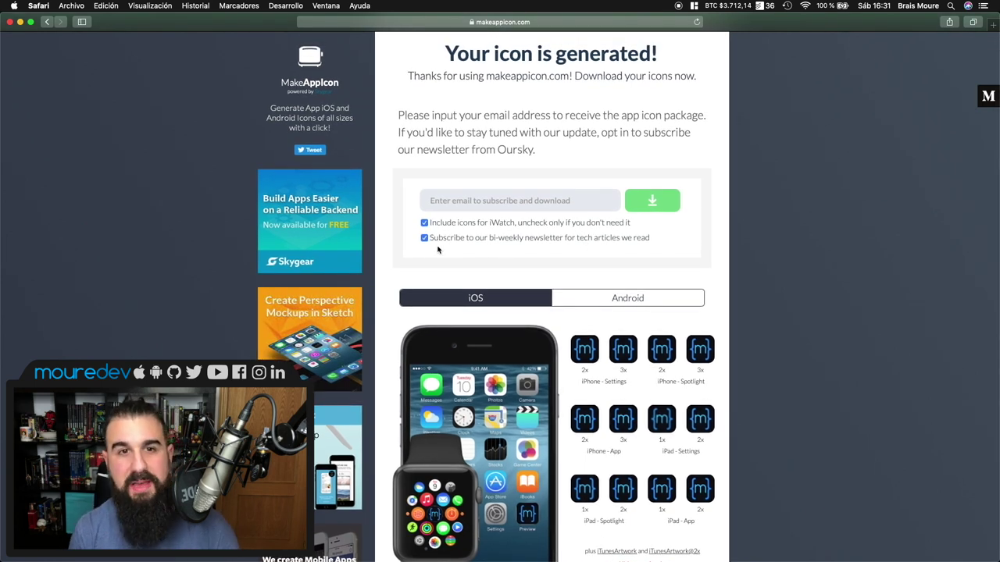
{"action": "scroll", "coordinate": [439, 248], "scroll_direction": "up", "scroll_amount": 1}
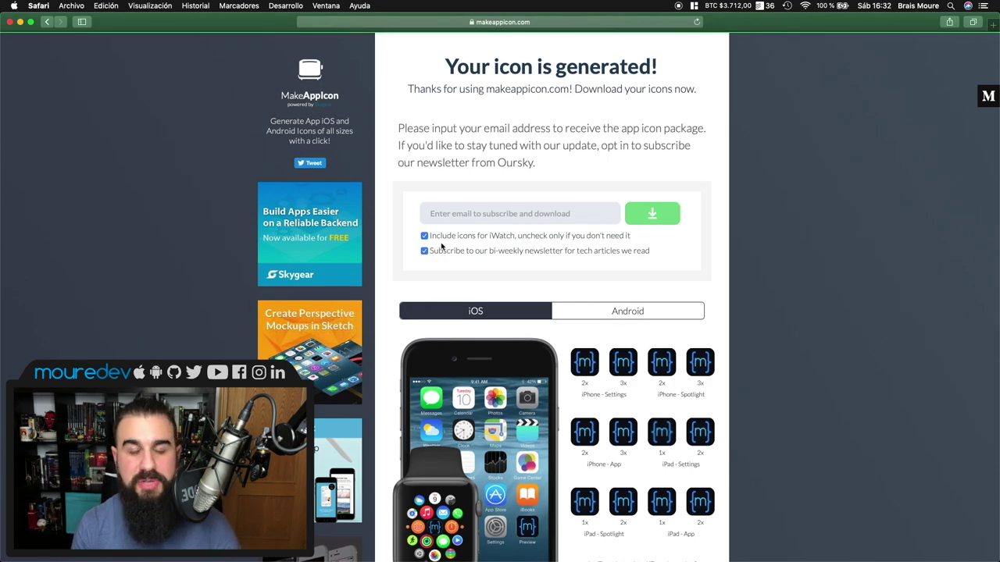
{"action": "scroll", "coordinate": [441, 247], "scroll_direction": "down", "scroll_amount": 1}
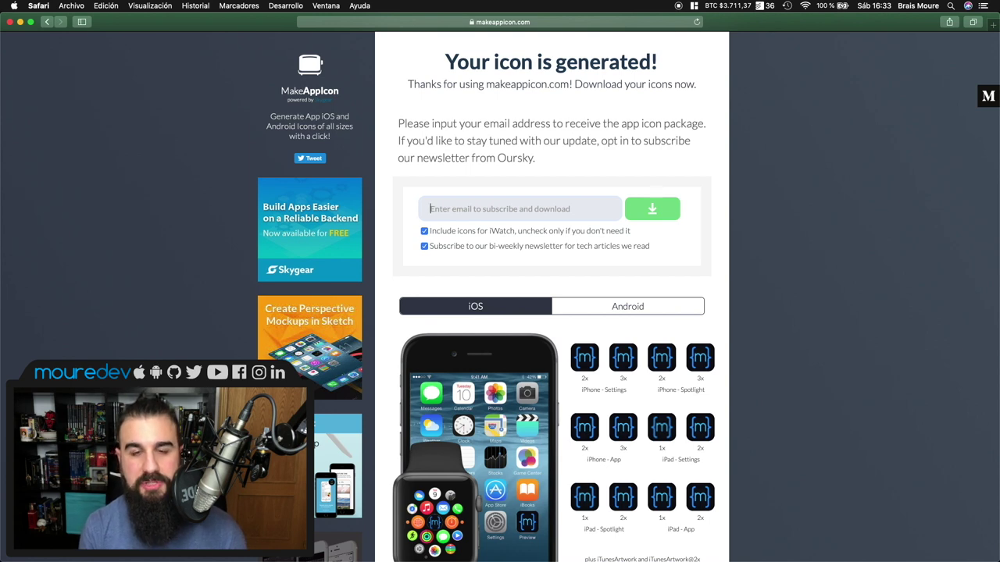
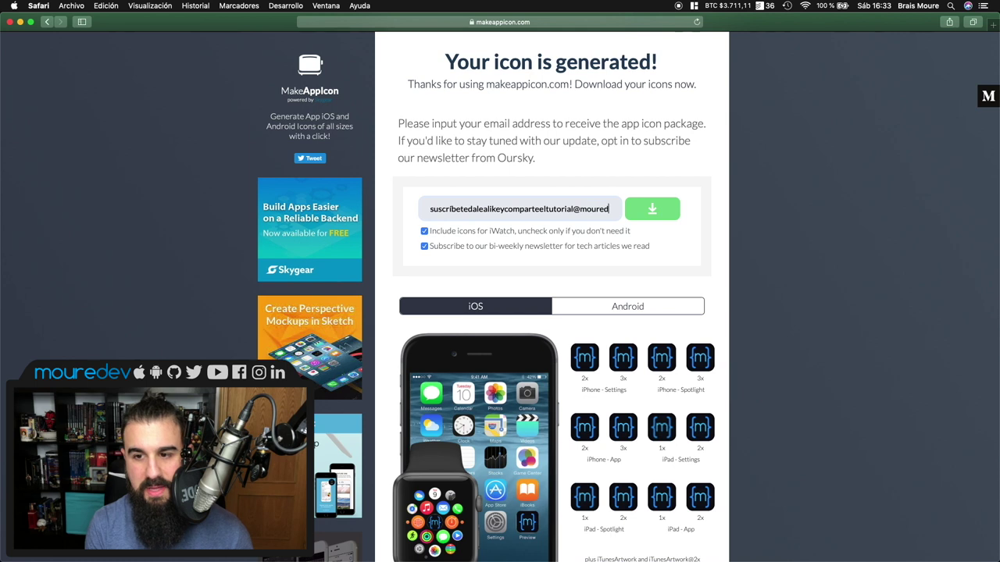
Enter the e-mail address in the download field and request the icon package
{"action": "left_click_drag", "start_coordinate": [572, 209], "coordinate": [402, 204]}
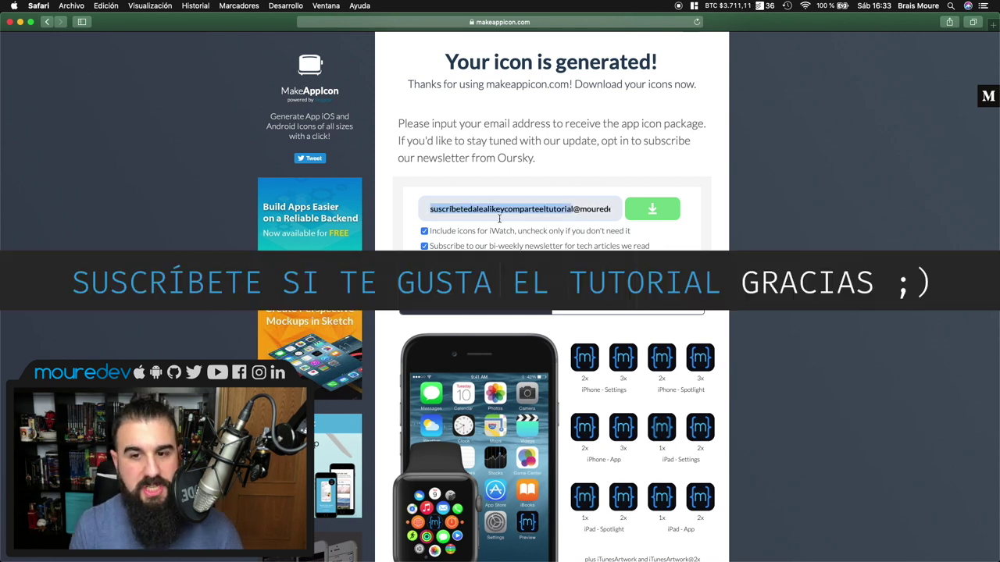
{"action": "left_click", "coordinate": [512, 210]}
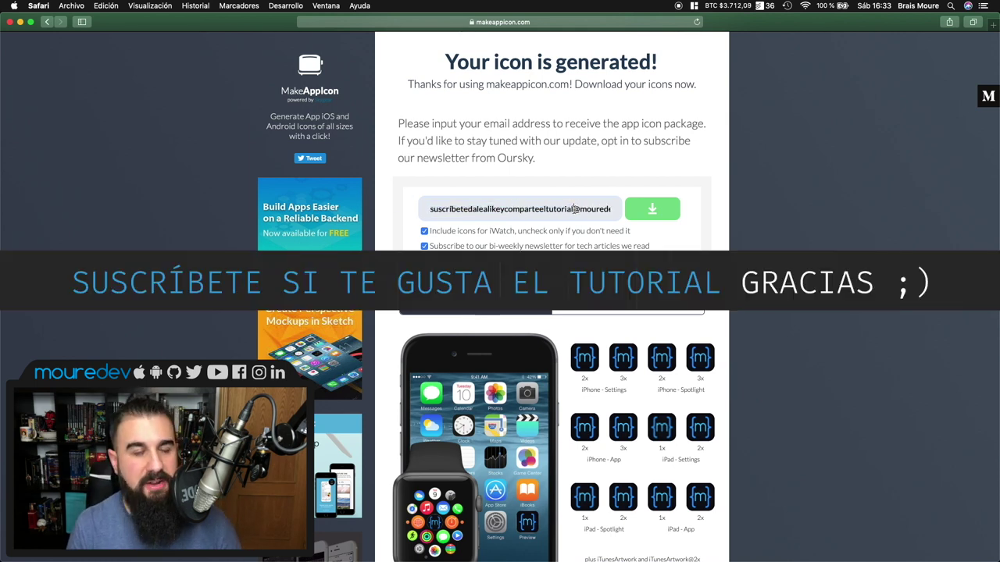
{"action": "left_click", "coordinate": [574, 209]}
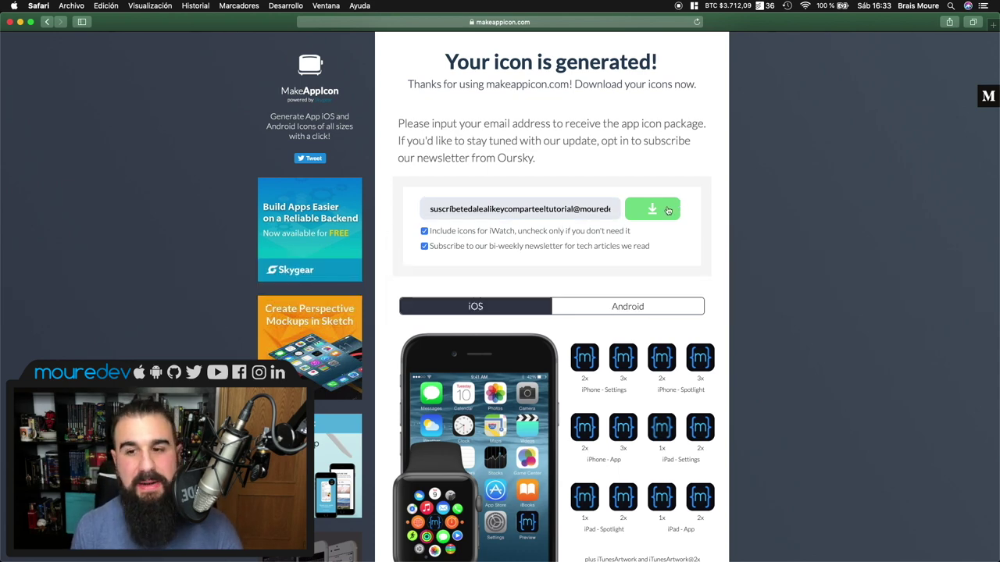
{"action": "left_click", "coordinate": [668, 211]}
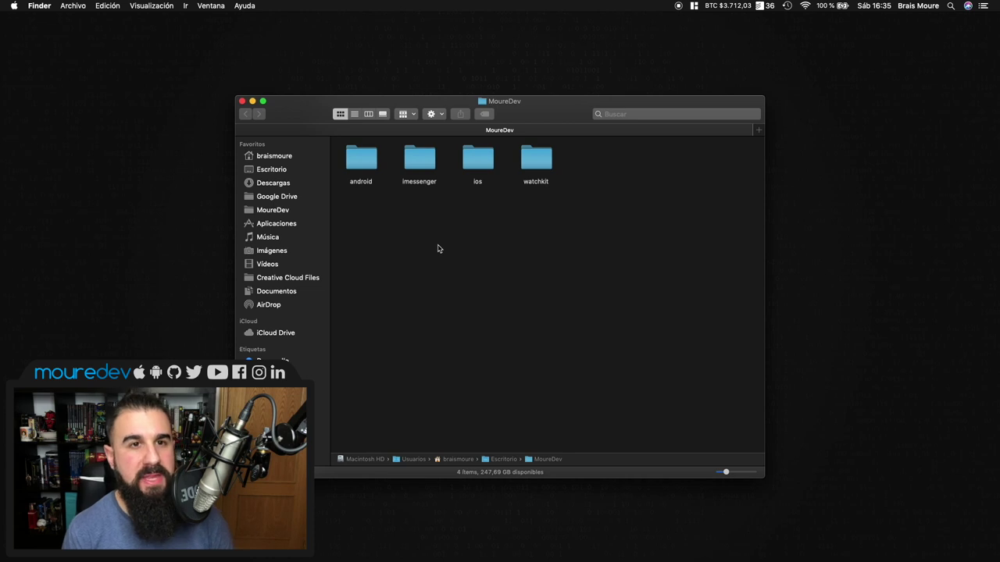
Select the android, imessenger, ios and watchkit folders inside MoureDev in turn
{"action": "left_click", "coordinate": [362, 168]}
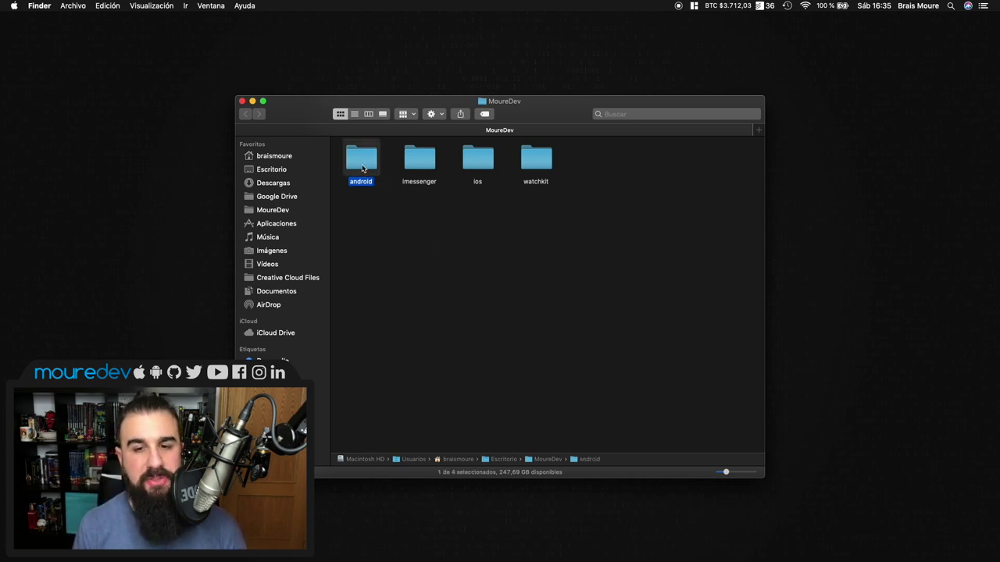
{"action": "left_click", "coordinate": [423, 162]}
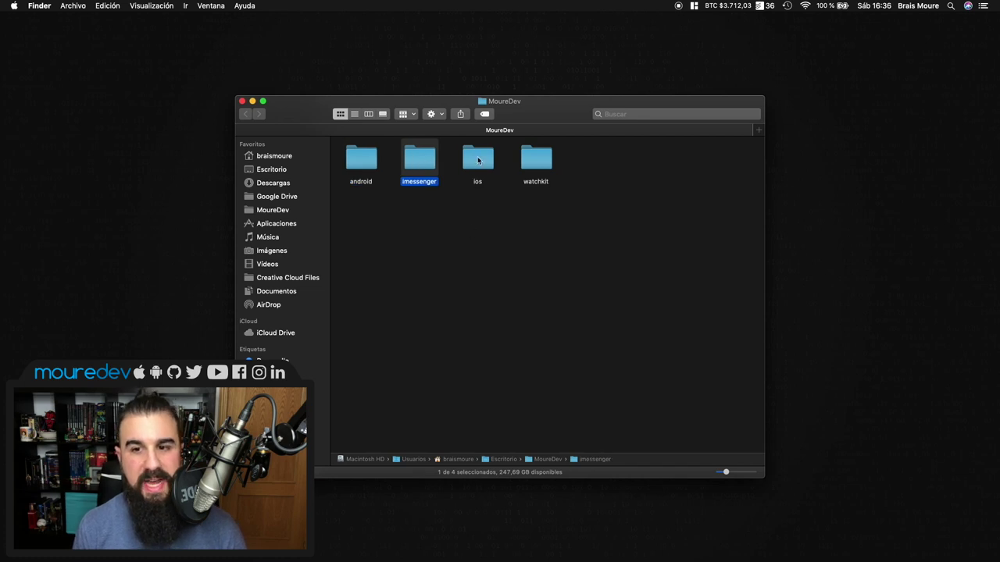
{"action": "left_click", "coordinate": [478, 160]}
{"action": "left_click", "coordinate": [534, 161]}
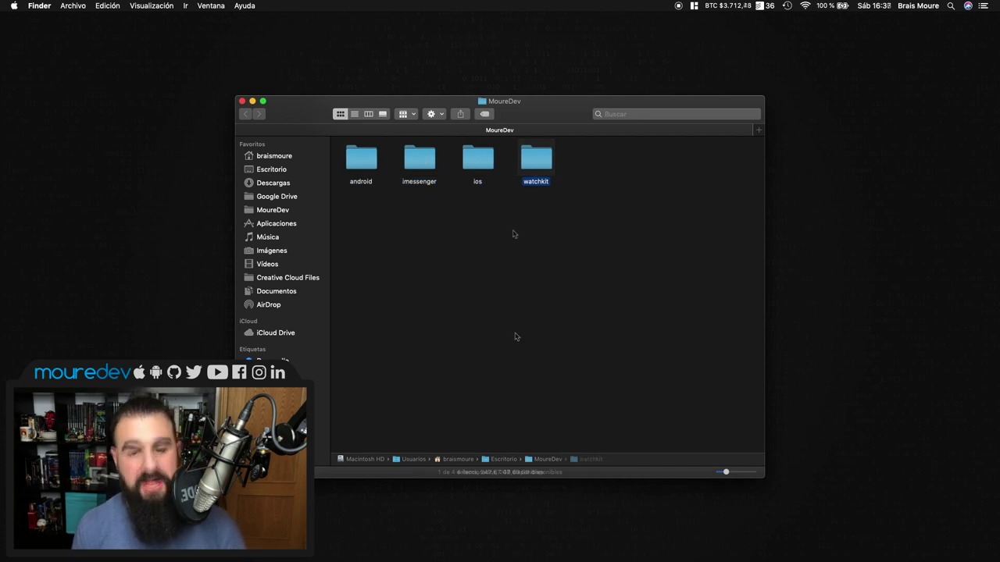
{"action": "left_click", "coordinate": [360, 163]}
{"action": "left_click", "coordinate": [414, 160]}
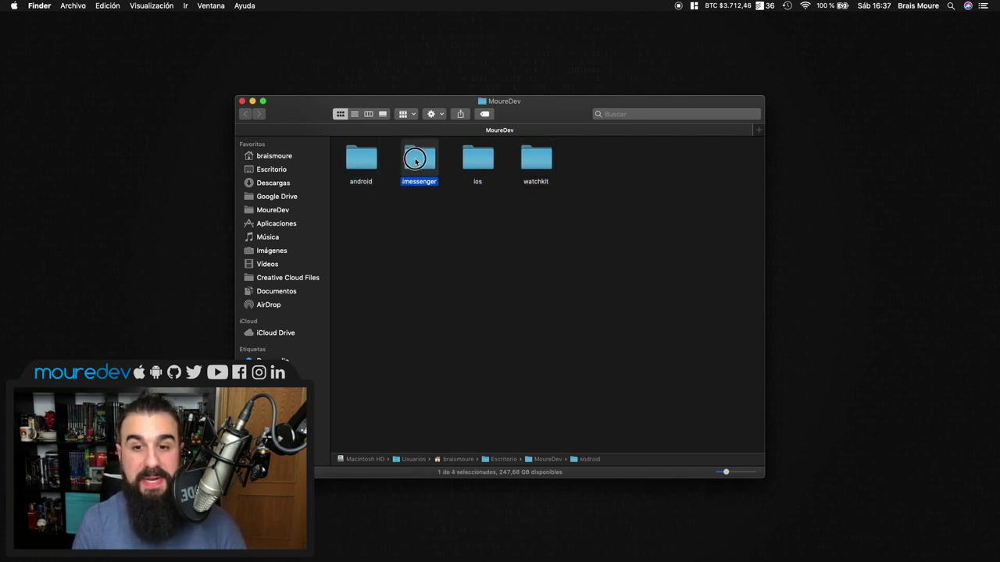